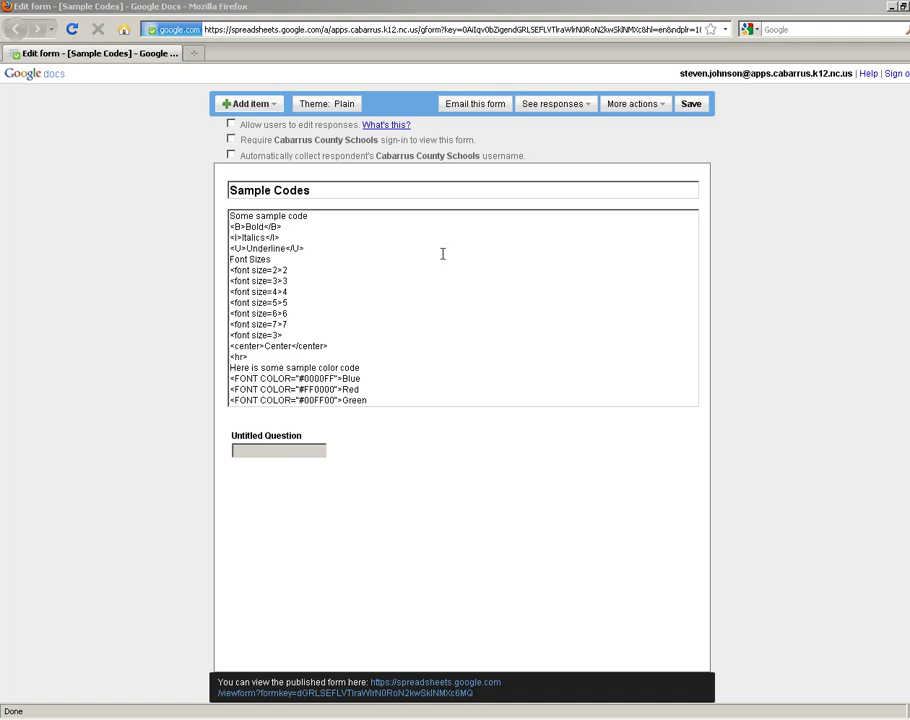
# Highlight the bold tag and the word Italics in the description to explain them
pyautogui.click(313, 221)
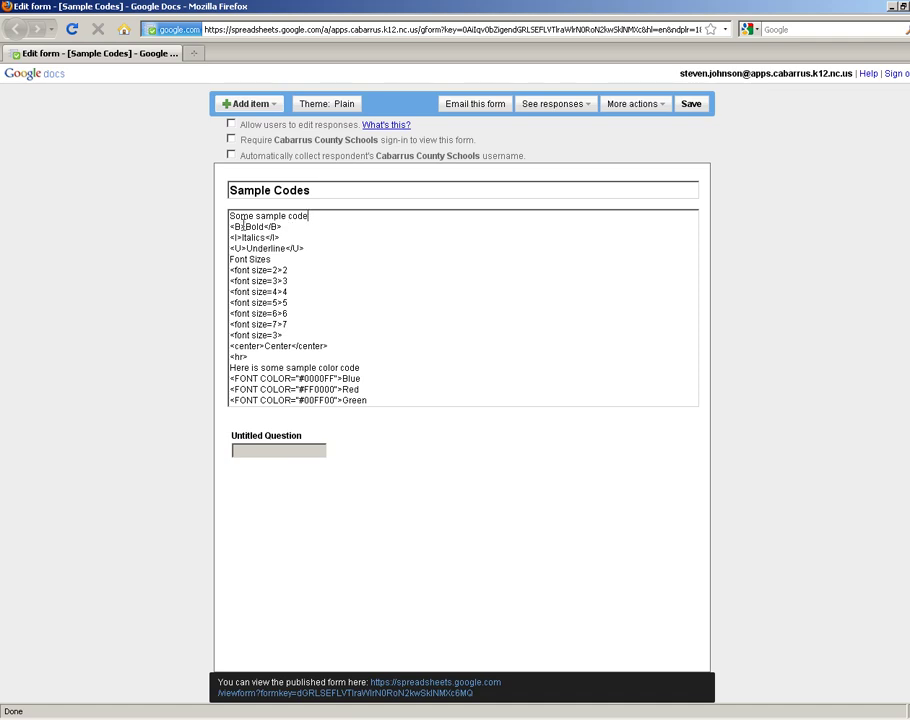
pyautogui.doubleClick(244, 226)
pyautogui.click(247, 226)
pyautogui.click(304, 227)
pyautogui.doubleClick(250, 237)
pyautogui.click(253, 237)
# Highlight the size 2 and size 7 font tags and the center tag, ending at the rule line
pyautogui.moveTo(283, 270); pyautogui.dragTo(229, 270)
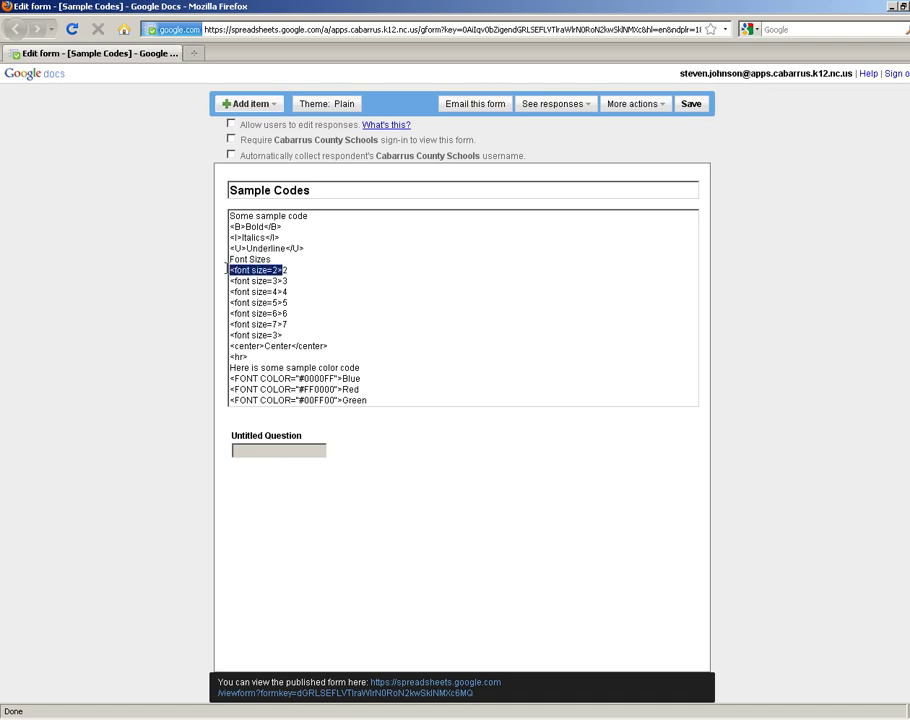
pyautogui.click(281, 271)
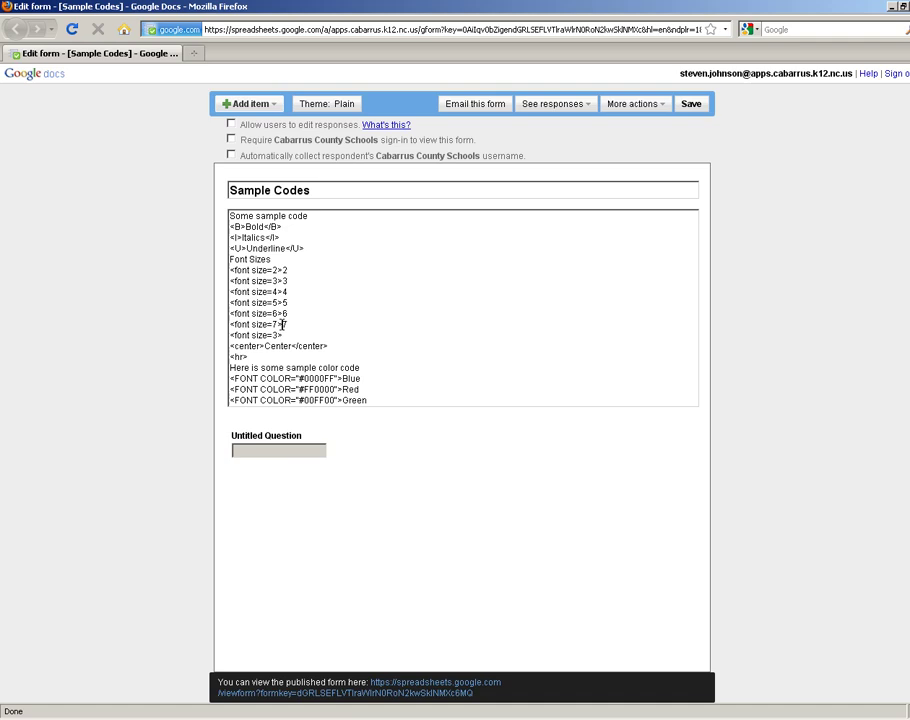
pyautogui.moveTo(282, 324); pyautogui.dragTo(229, 324)
pyautogui.click(283, 324)
pyautogui.doubleClick(293, 323)
pyautogui.click(298, 324)
pyautogui.moveTo(229, 345); pyautogui.dragTo(335, 335)
pyautogui.click(264, 350)
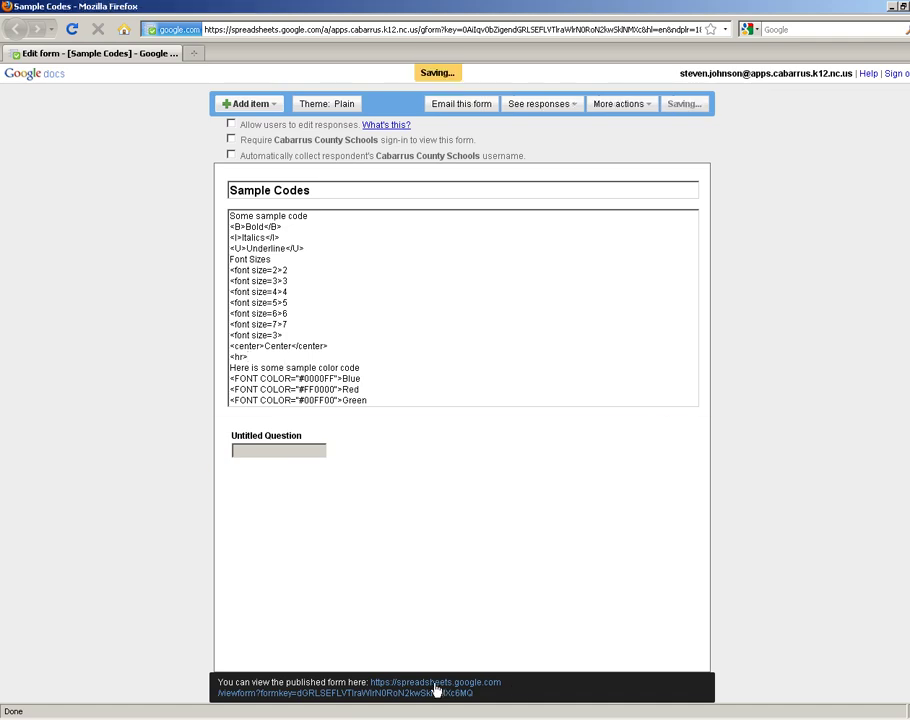
# Open the published Sample Codes form, scroll through it, and switch to its response spreadsheet
pyautogui.click(436, 688)
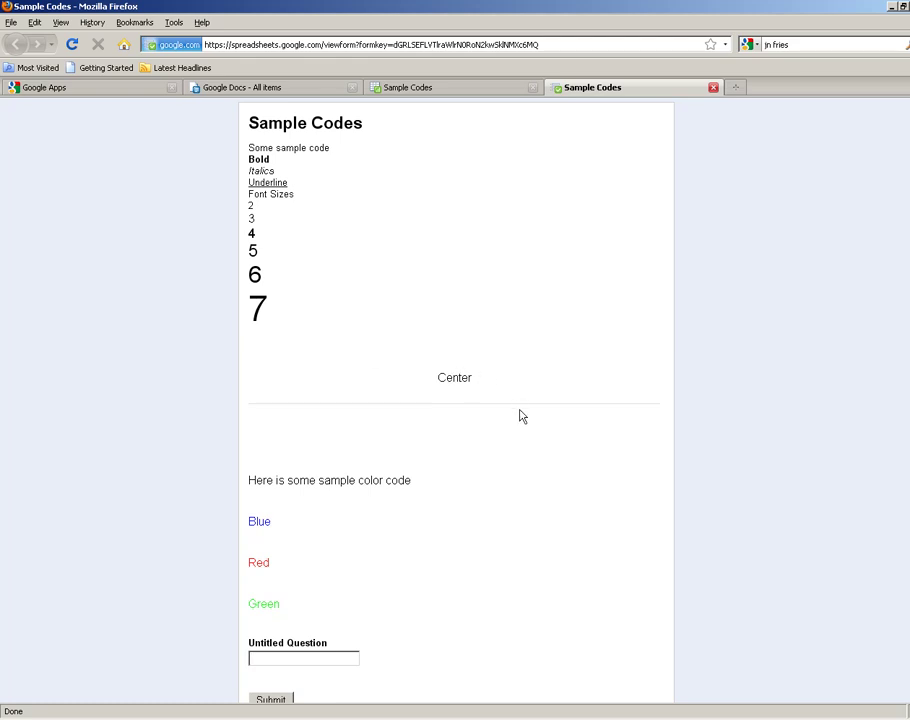
pyautogui.scroll(-2, 386, 471)
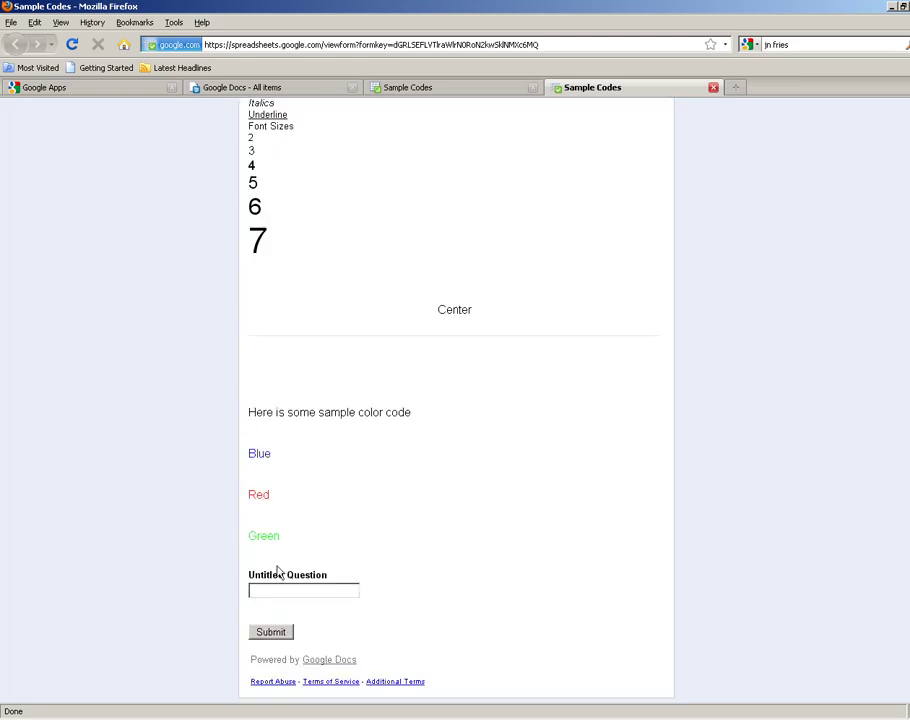
pyautogui.scroll(1, 372, 386)
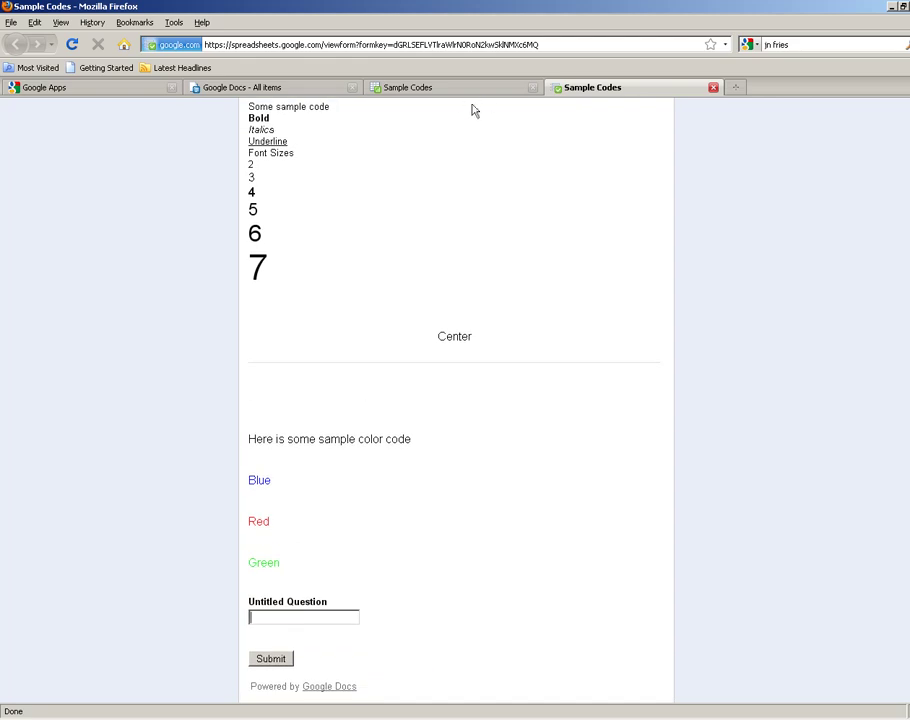
pyautogui.click(446, 88)
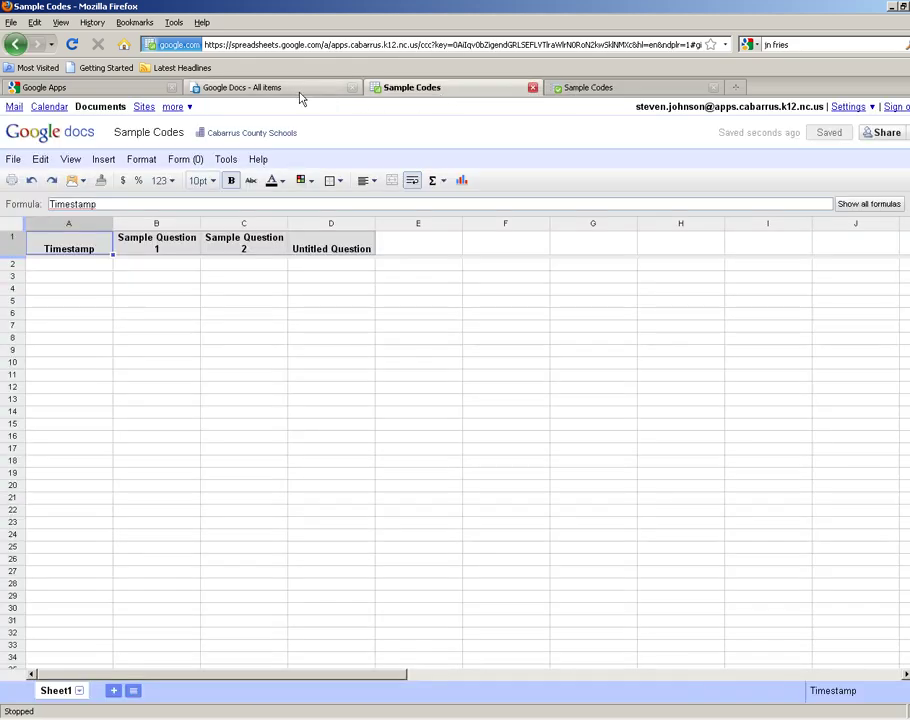
# Return from the response spreadsheet to the Sample Codes form editor window
pyautogui.click(325, 713)
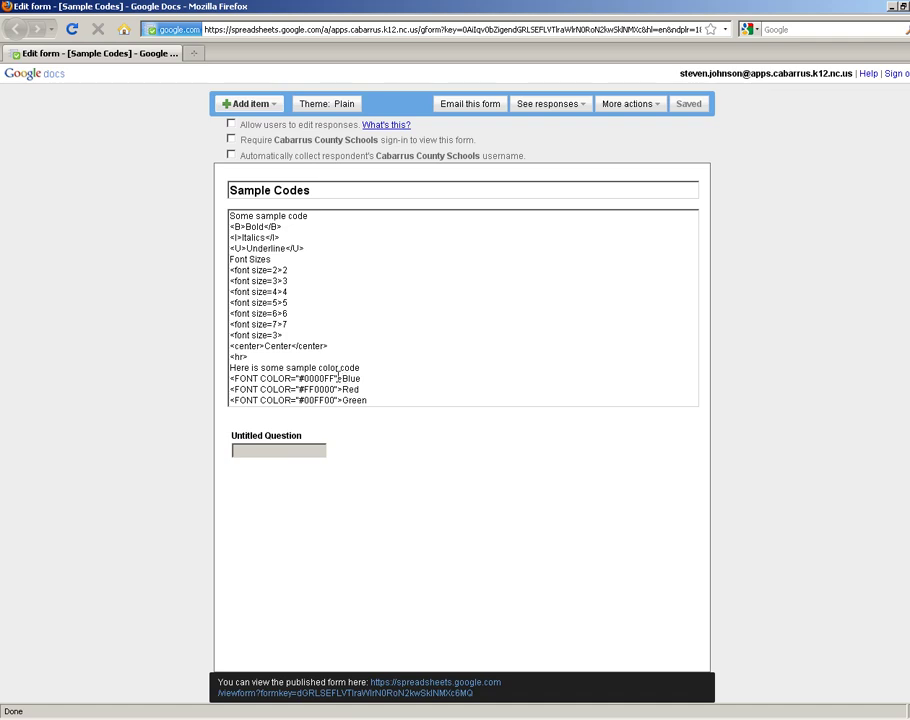
# Select the 0000FF colour code in the Blue FONT COLOR line, ready to replace it
pyautogui.doubleClick(334, 378)
pyautogui.click(307, 379)
pyautogui.moveTo(334, 378); pyautogui.dragTo(300, 371)
pyautogui.click(150, 719)
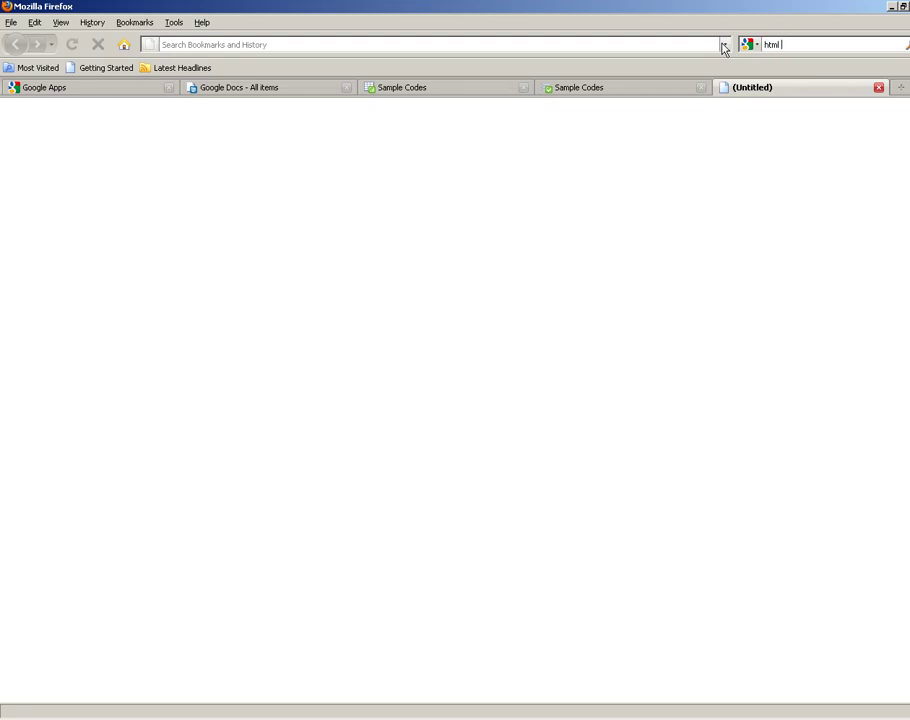
# Search Google for 'html color codes' and open the htmlcolorcodes.org result
pyautogui.write('color codes')
pyautogui.press('Return')
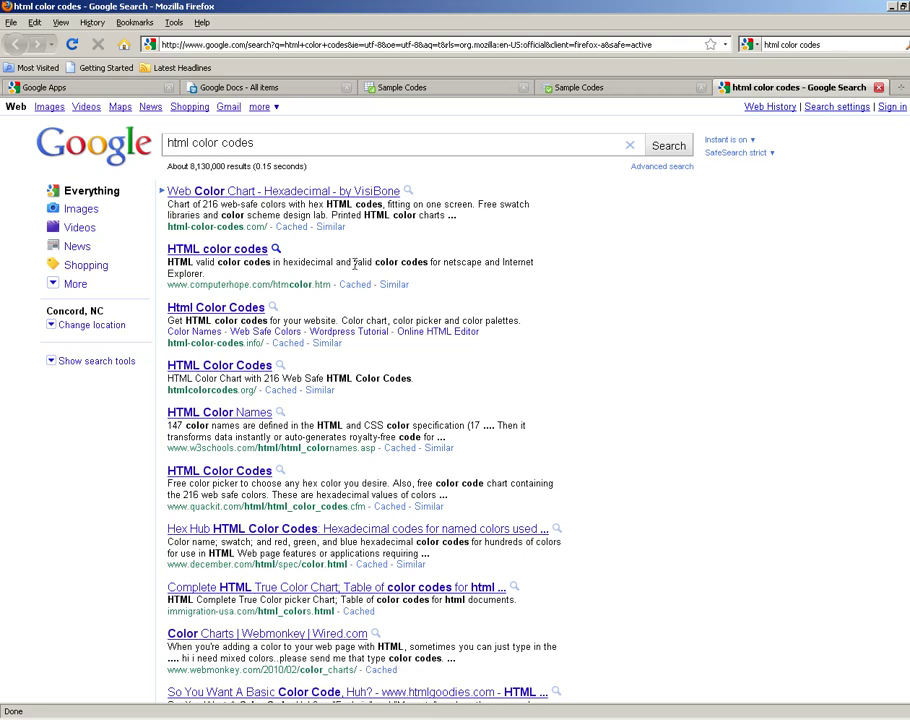
pyautogui.click(220, 368)
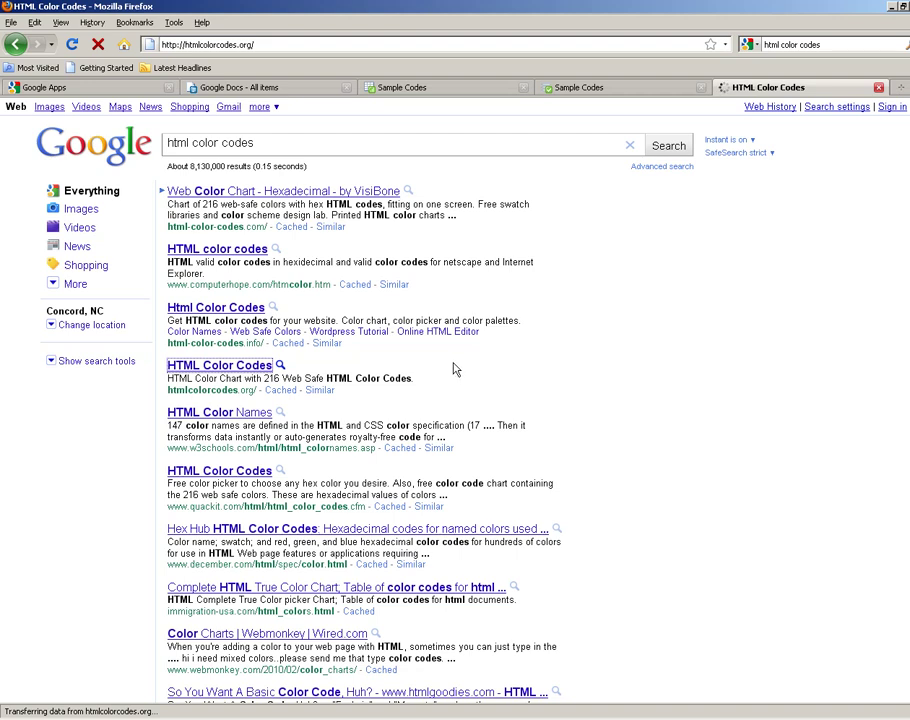
# Copy #990000 from the hex colour chart and switch back to the Sample Codes editor
pyautogui.scroll(-4, 175, 415)
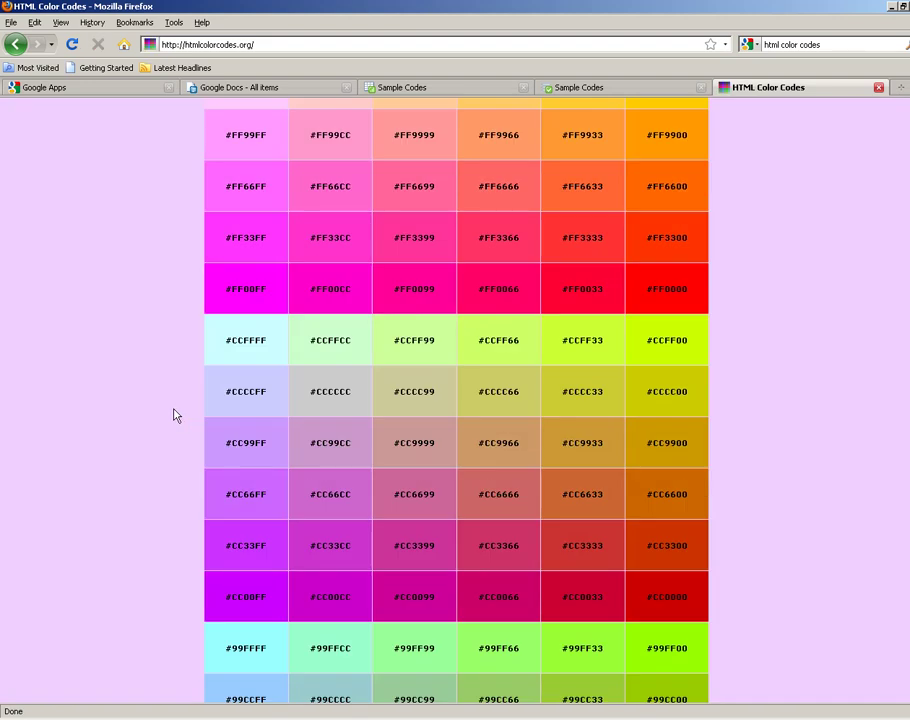
pyautogui.scroll(-11, 175, 415)
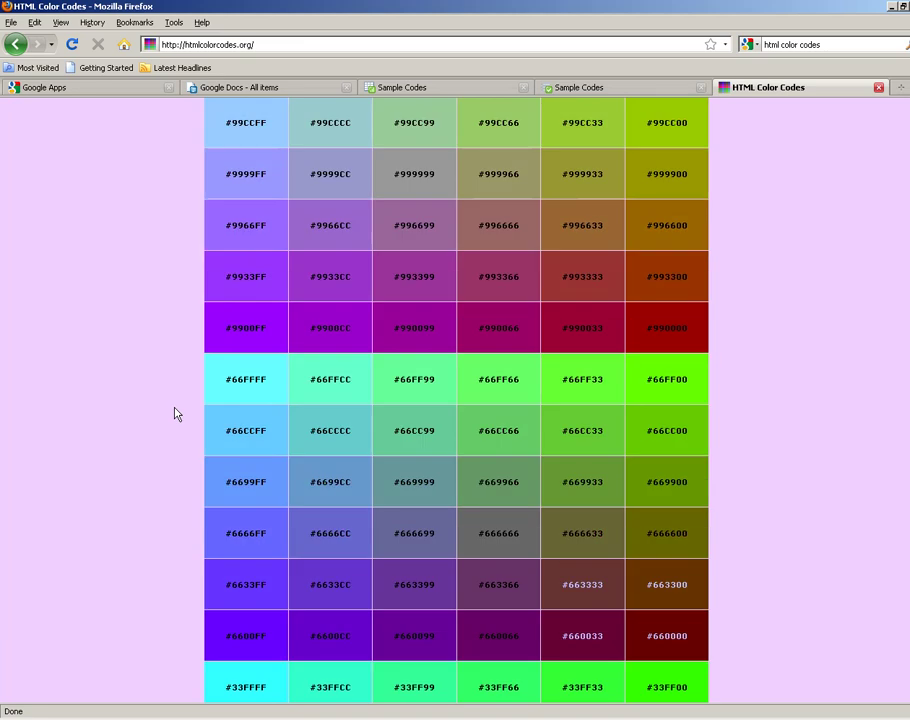
pyautogui.scroll(3, 177, 413)
pyautogui.moveTo(705, 451); pyautogui.dragTo(643, 458)
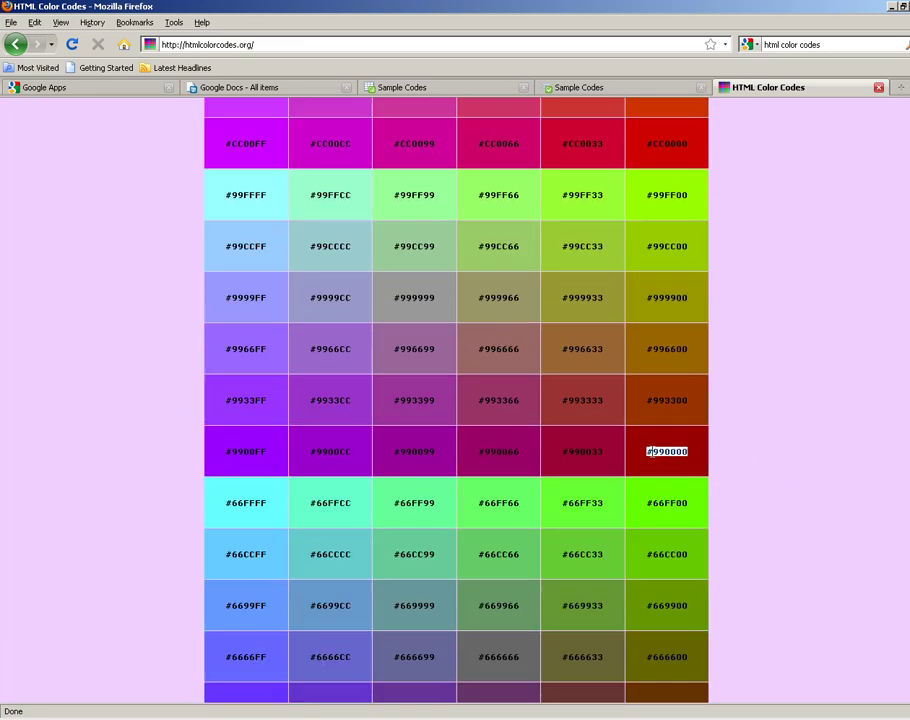
pyautogui.rightClick(647, 452)
pyautogui.click(682, 462)
pyautogui.hotkey('alt', 'Tab')
# Replace #0000FF in the Blue line with the pasted #990000 code
pyautogui.click(326, 378)
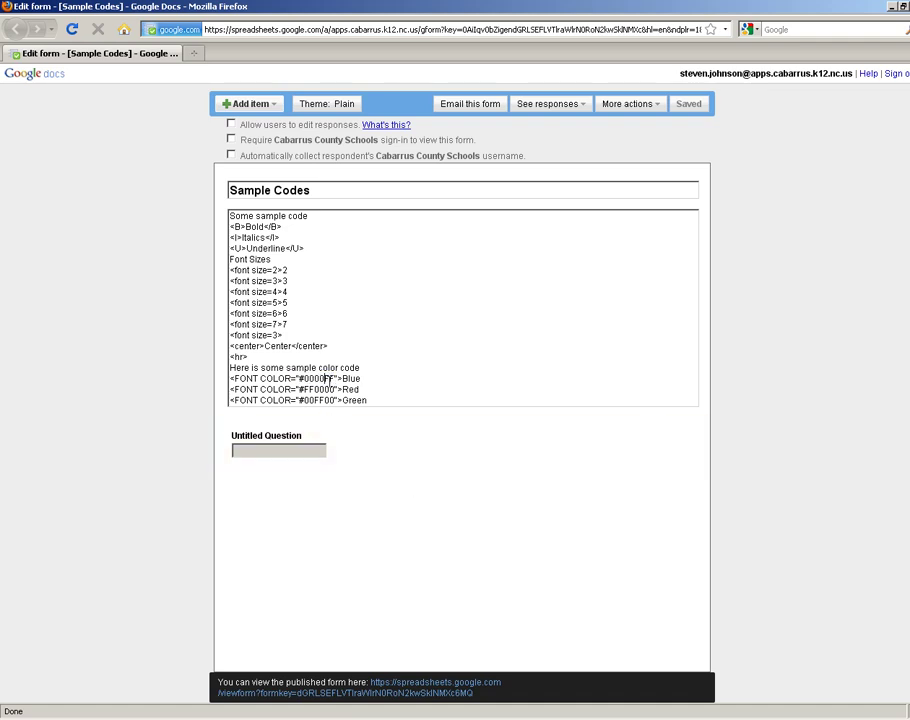
pyautogui.moveTo(334, 378); pyautogui.dragTo(297, 378)
pyautogui.press('BackSpace')
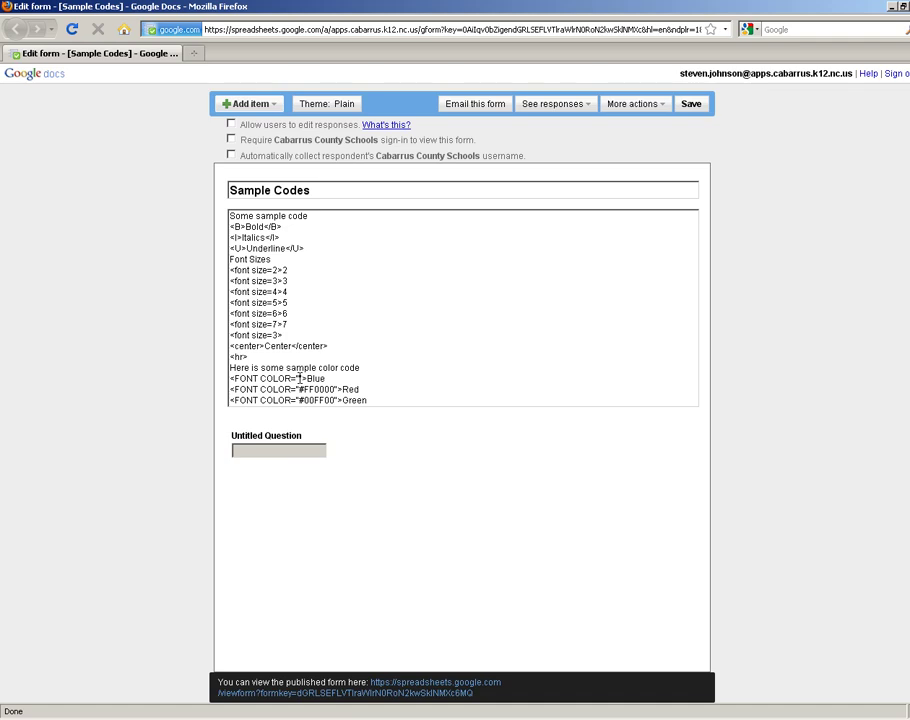
pyautogui.hotkey('ctrl', 'v')
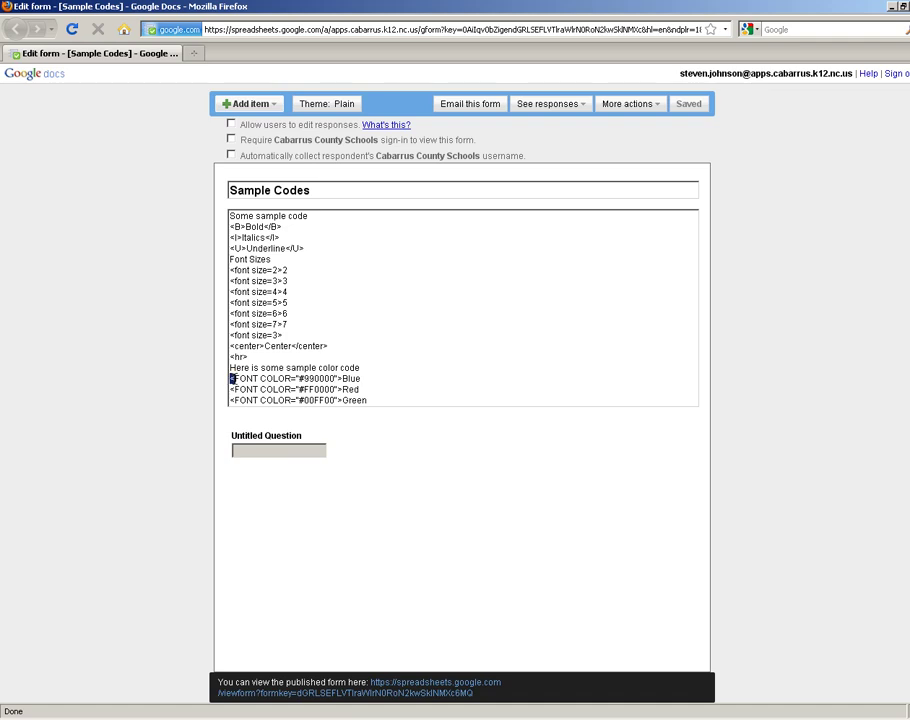
# Highlight the FONT COLOR tag, the new #990000 value and the word Blue to explain them
pyautogui.moveTo(231, 383); pyautogui.dragTo(326, 379)
pyautogui.click(245, 380)
pyautogui.click(332, 379)
pyautogui.doubleClick(350, 379)
pyautogui.click(383, 384)
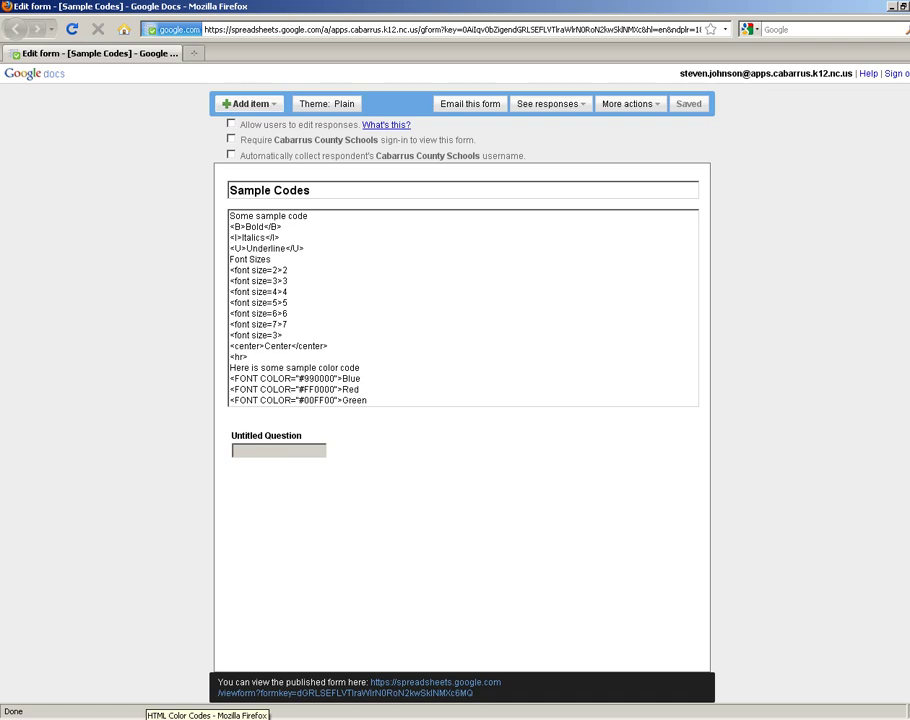
# Confirm on the live form that the word Blue now shows dark red, then go to All items
pyautogui.click(305, 703)
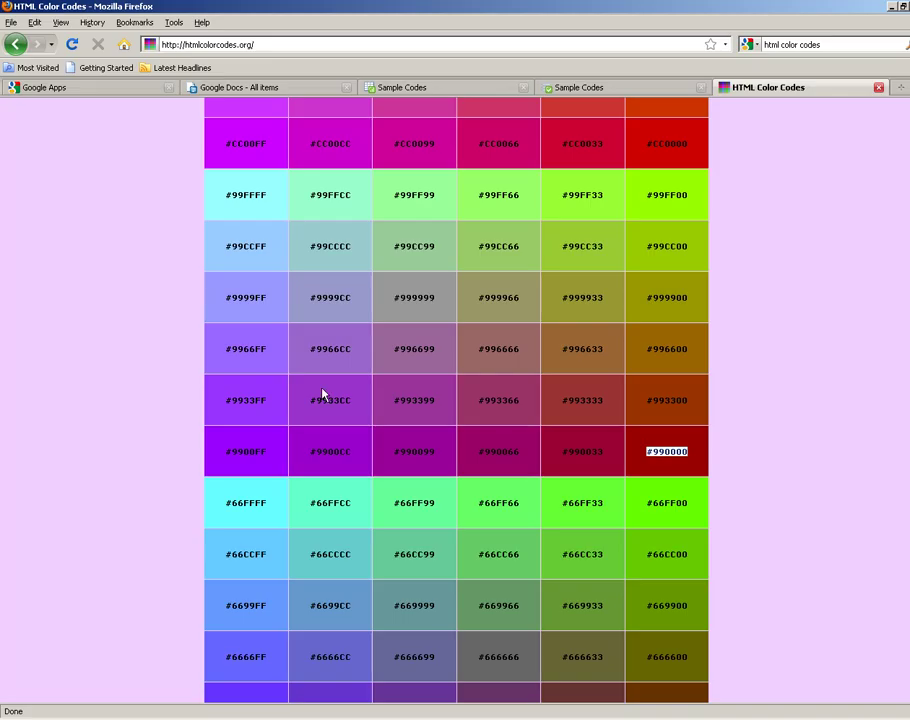
pyautogui.click(611, 93)
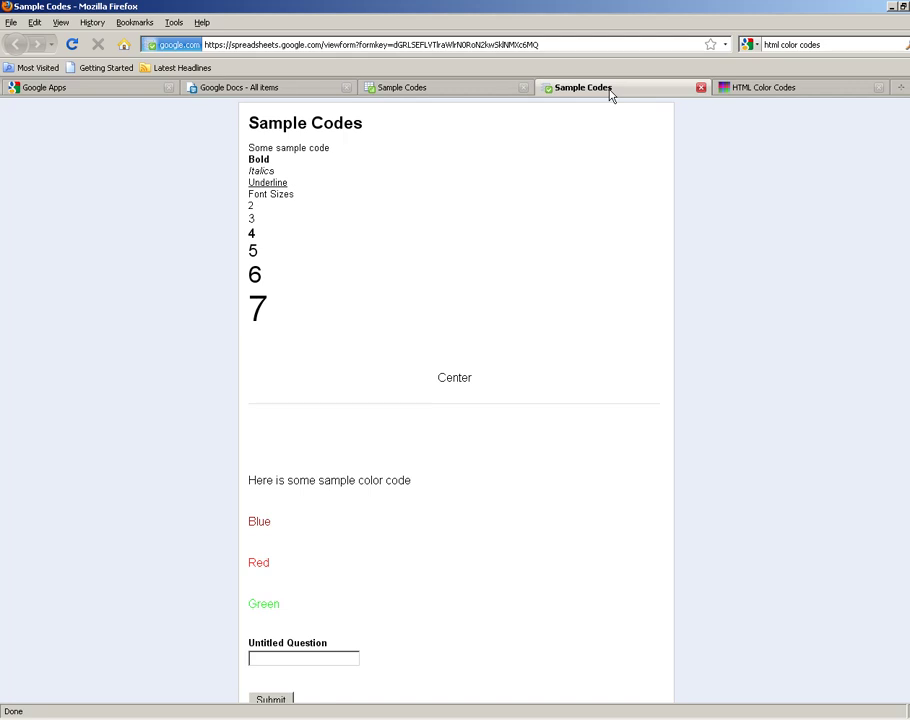
pyautogui.doubleClick(262, 521)
pyautogui.click(269, 521)
pyautogui.click(255, 88)
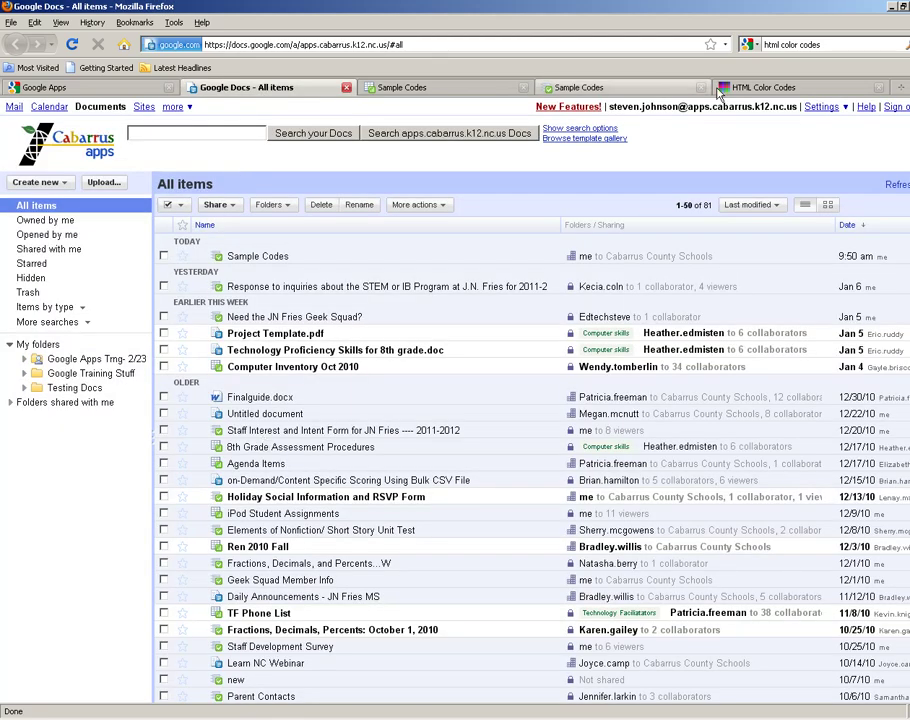
# Bring the form editor back and place the caret at the end of the Red line
pyautogui.click(776, 88)
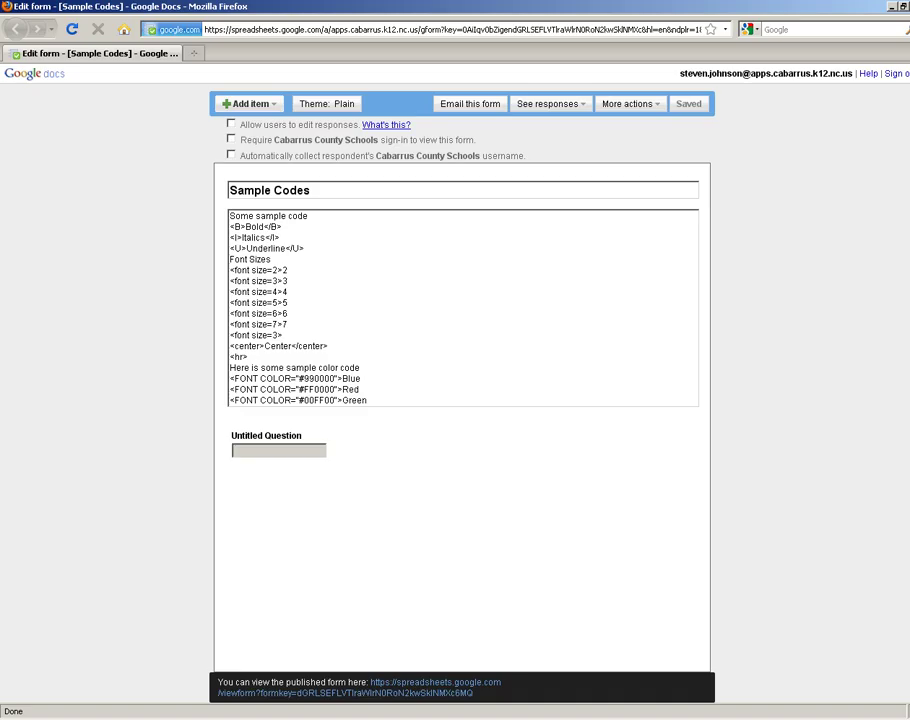
pyautogui.click(470, 386)
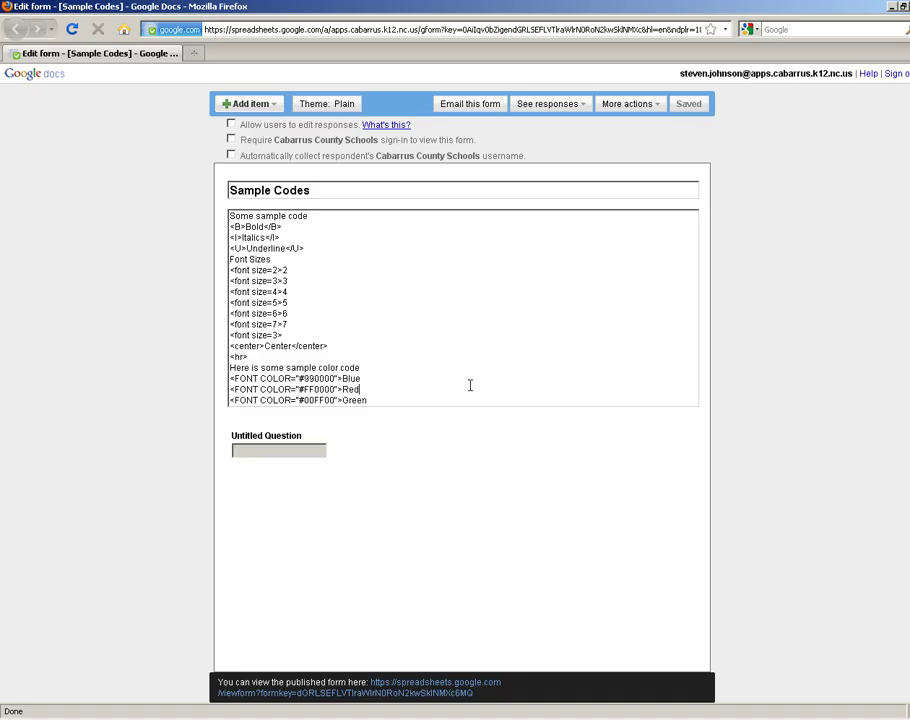